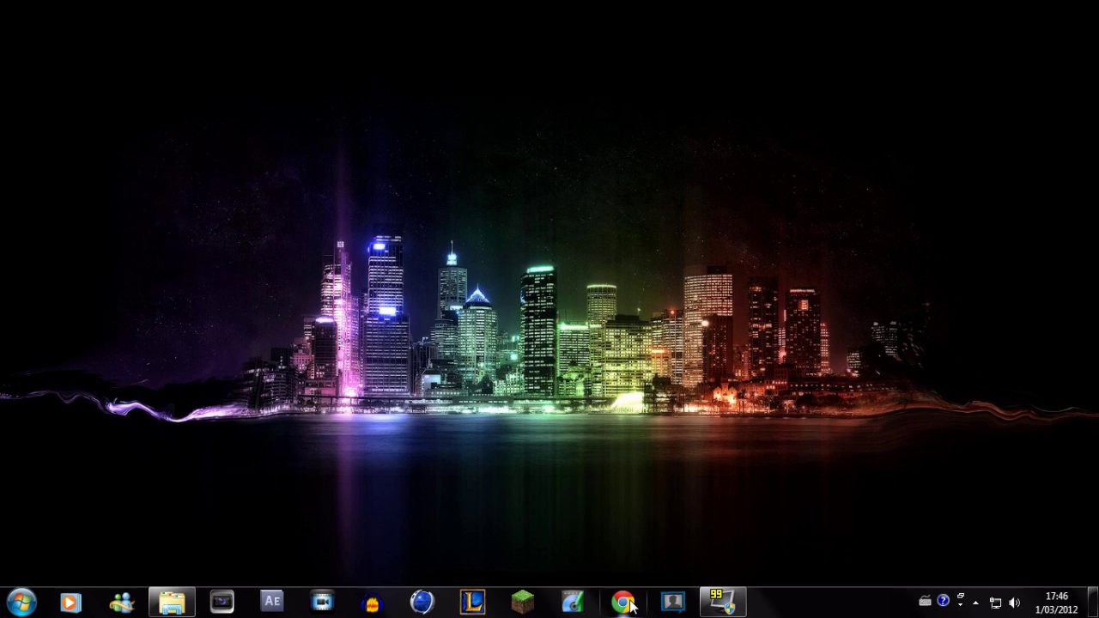
# Step: Launch Chrome from the Windows taskbar so it opens on a new tab
pyautogui.click(631, 606)
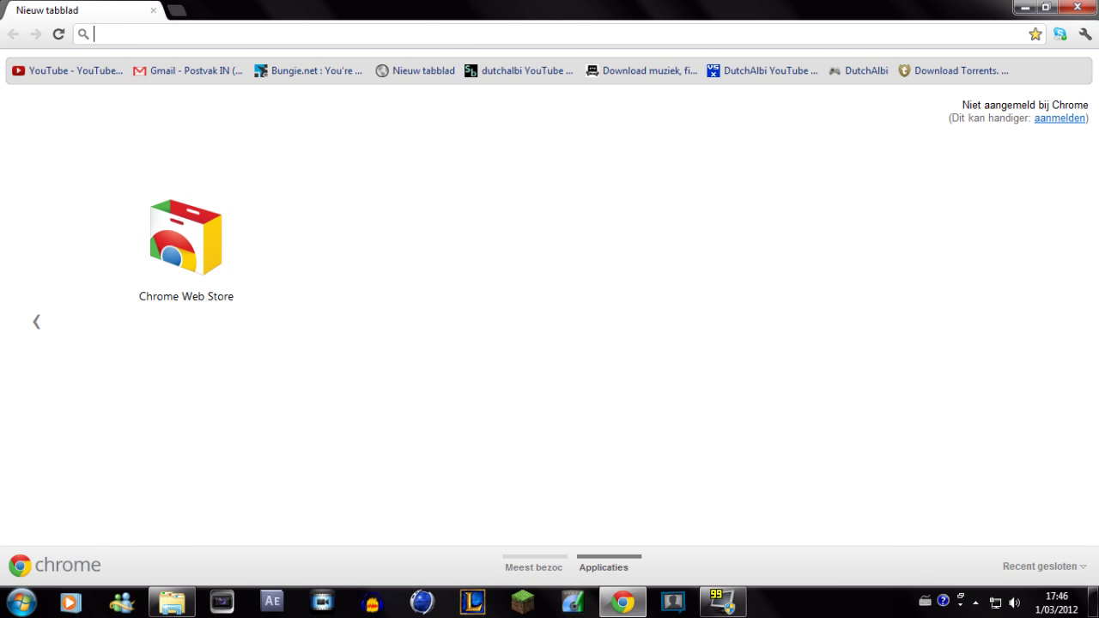
# Step: Search Google for 'minecraft skins' and open The Skindex (minecraftskins.com) result
pyautogui.write('skin')
pyautogui.press('BackSpace')
pyautogui.press('BackSpace')
pyautogui.press('BackSpace')
pyautogui.write('minecraft skan')
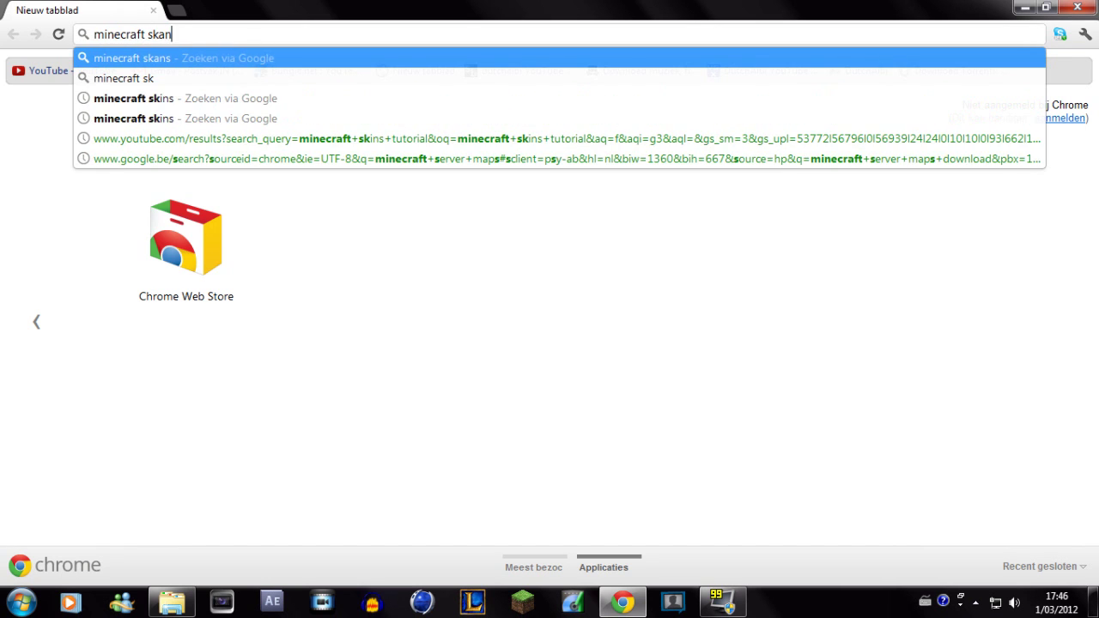
pyautogui.press('Return')
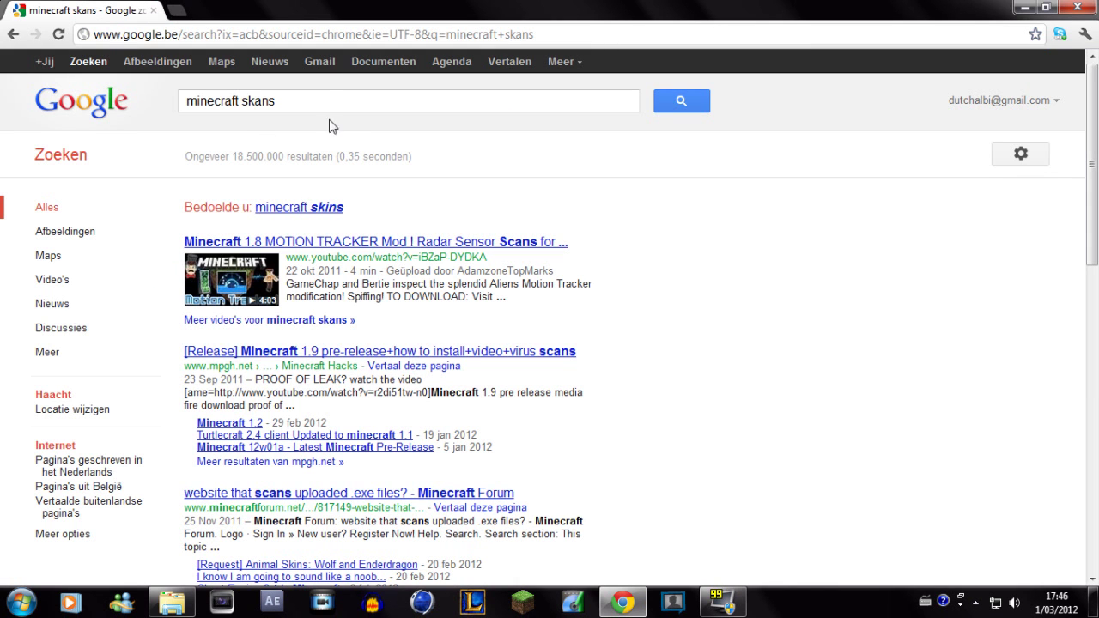
pyautogui.click(312, 208)
pyautogui.click(314, 233)
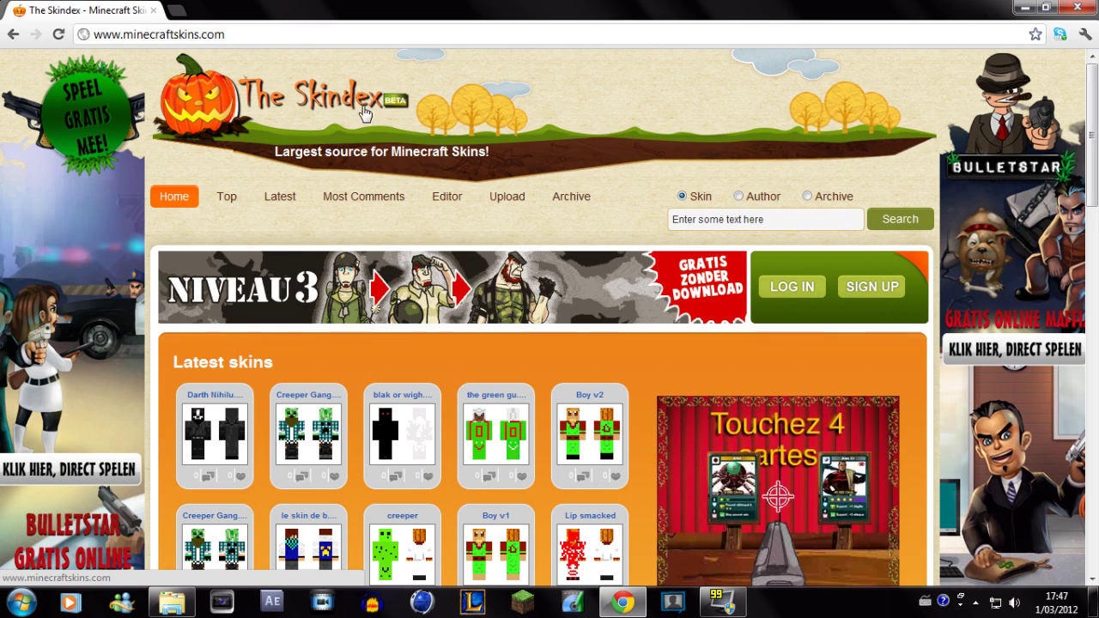
pyautogui.click(159, 34)
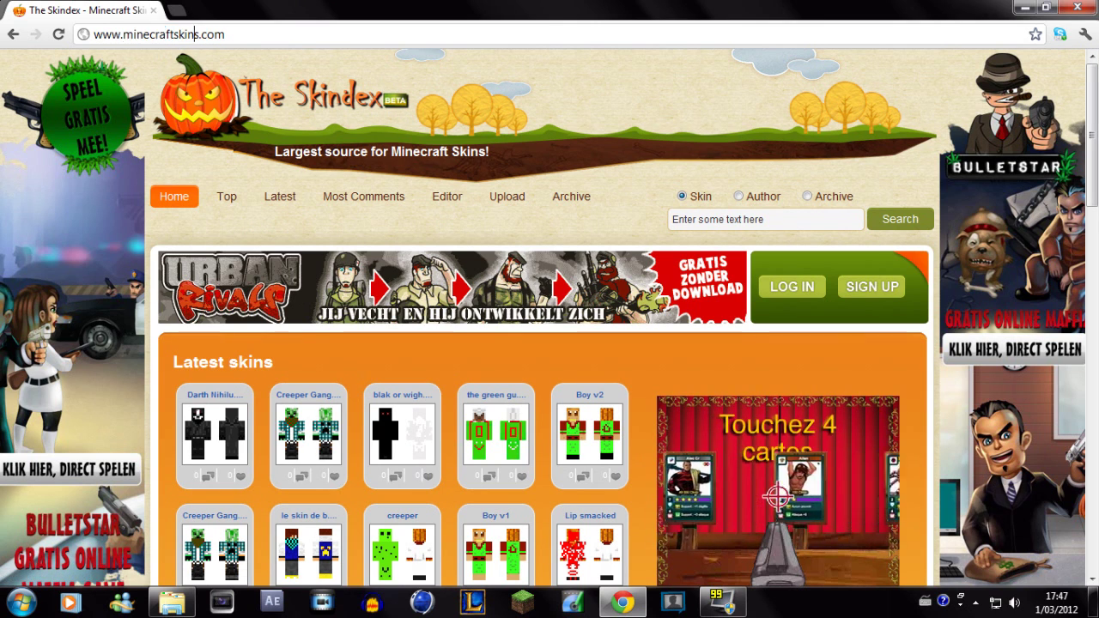
pyautogui.hotkey('ctrl', 'shift', 'Left')
pyautogui.hotkey('ctrl', 'shift', 'Left')
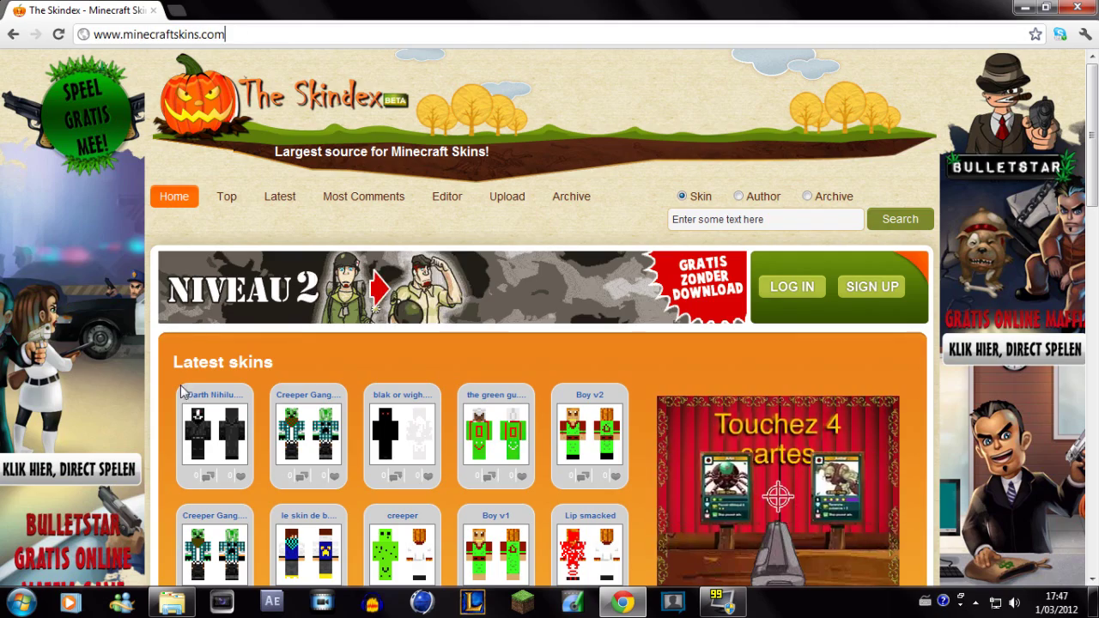
pyautogui.scroll(-4, 157, 262)
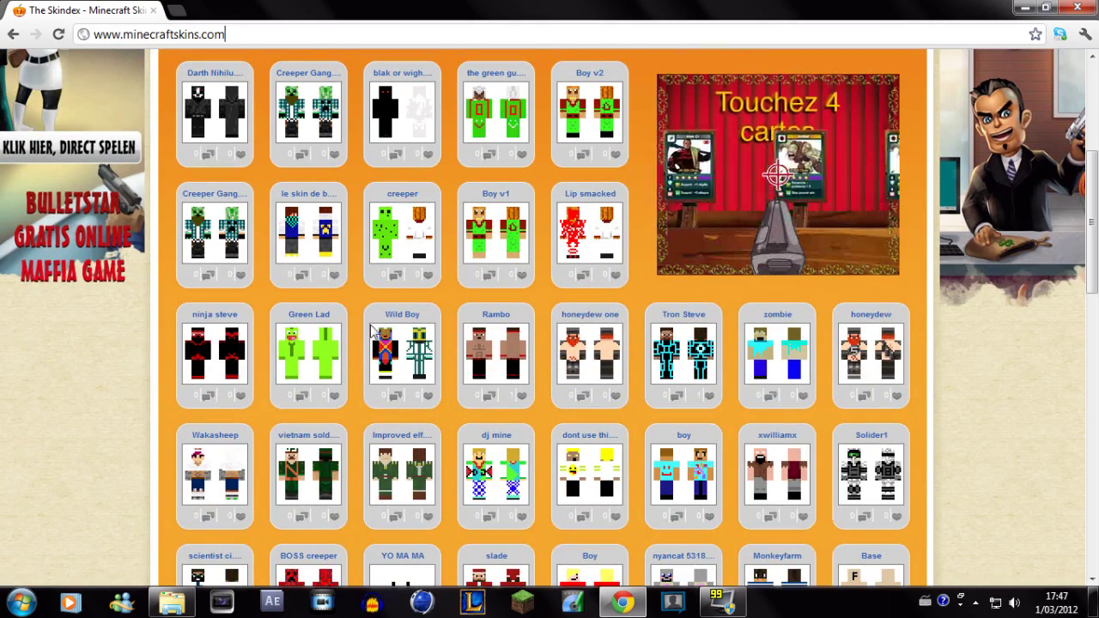
pyautogui.scroll(-4, 598, 358)
pyautogui.scroll(5, 731, 336)
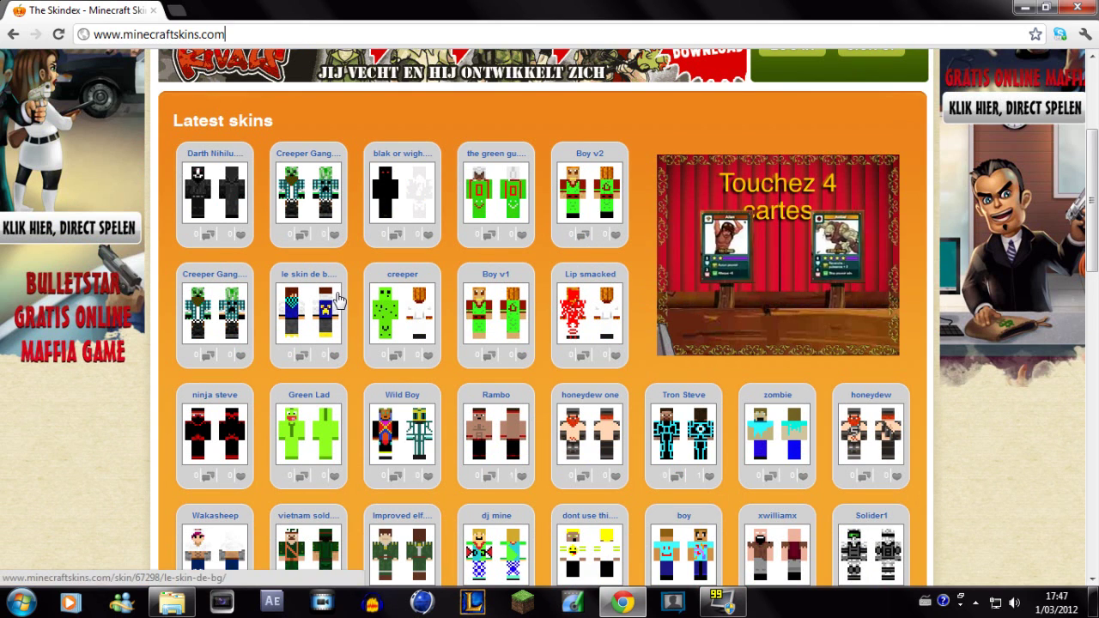
pyautogui.scroll(-1, 403, 282)
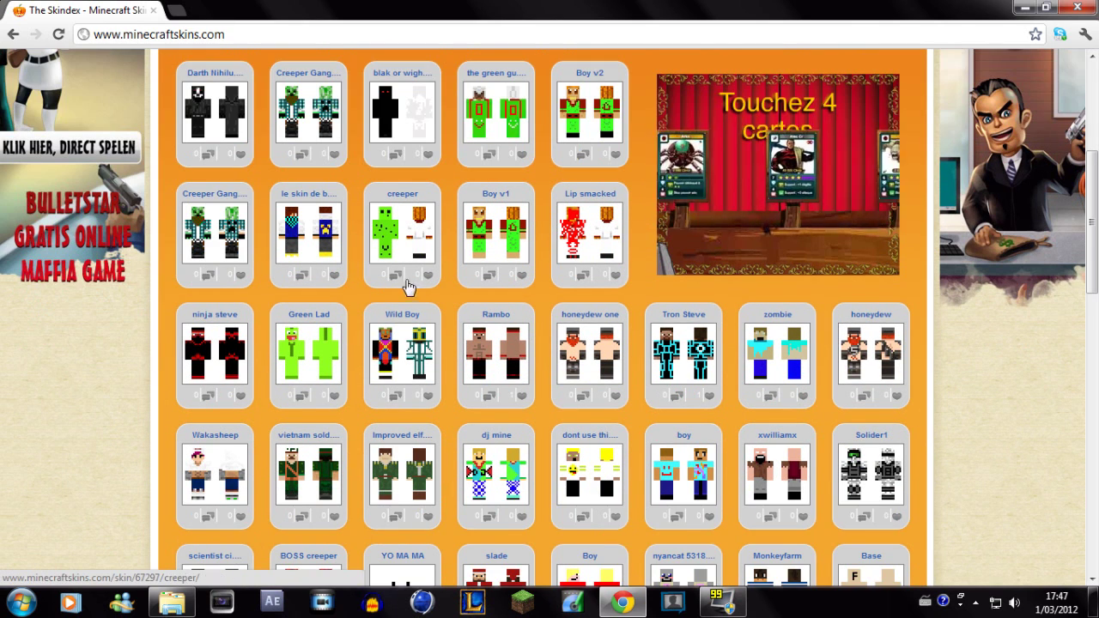
pyautogui.scroll(-1, 601, 281)
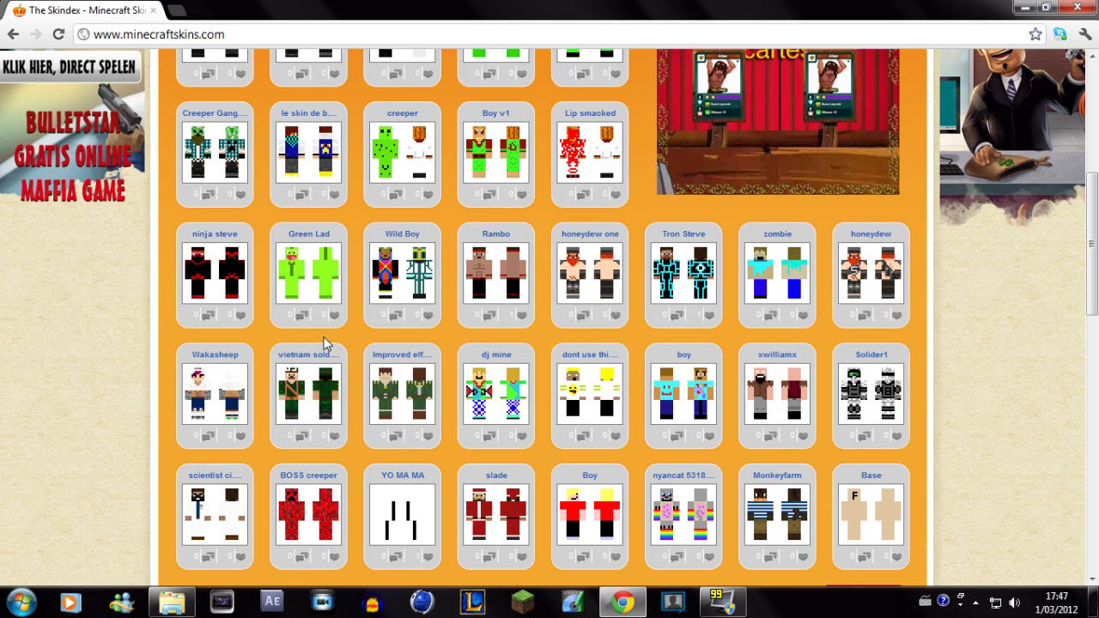
pyautogui.scroll(-1, 562, 417)
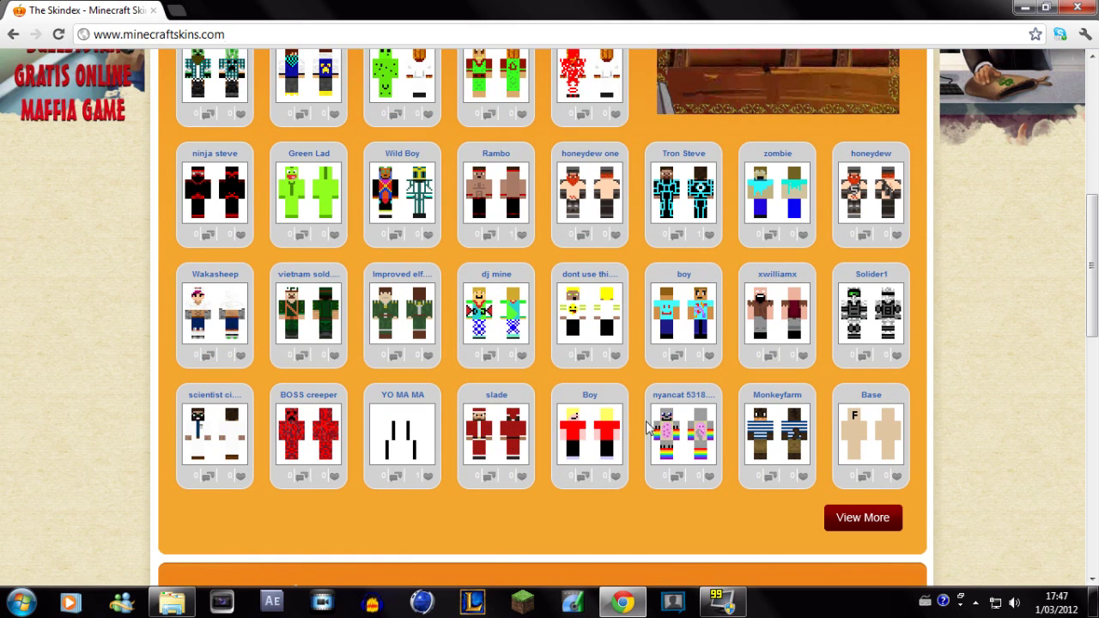
pyautogui.scroll(1, 648, 427)
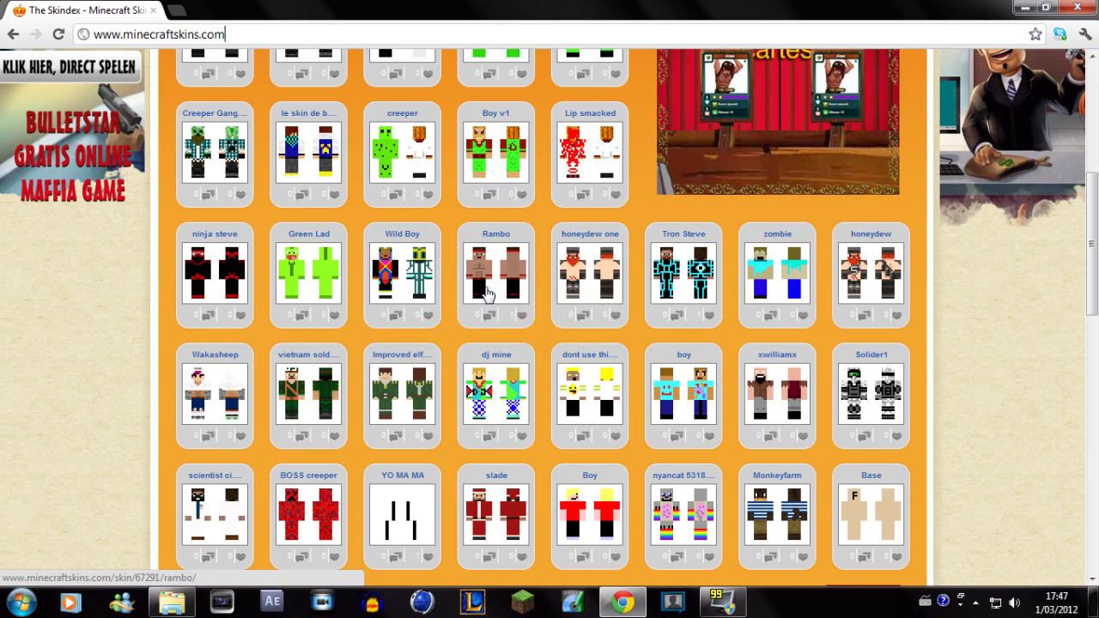
pyautogui.scroll(1, 485, 293)
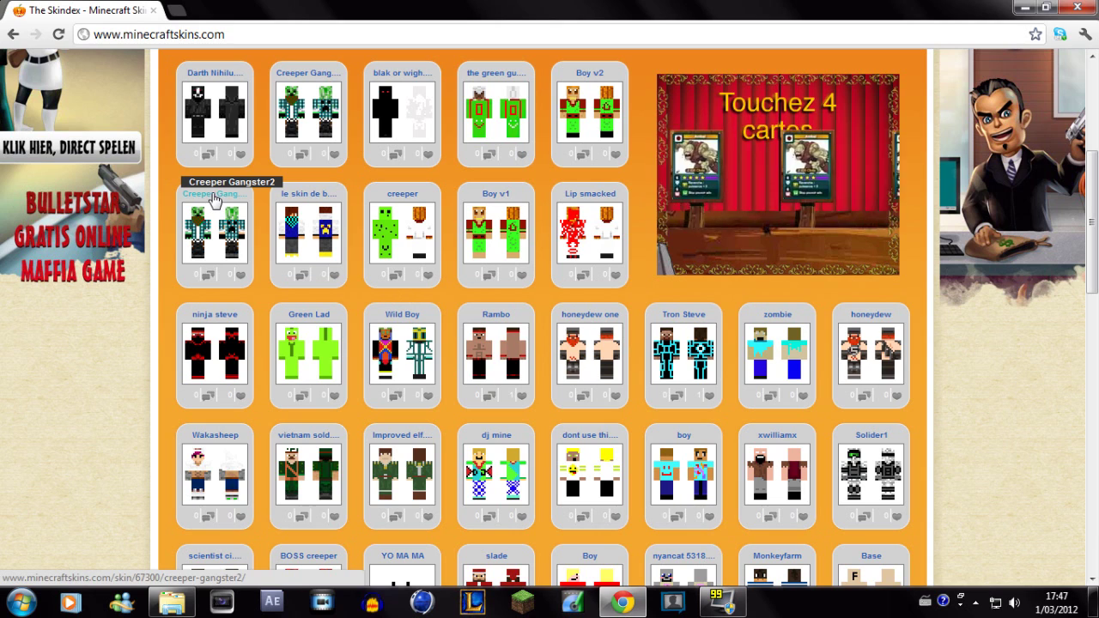
# Step: Open the Creeper Gangster2 skin page and scroll through its preview, tags and similar skins
pyautogui.click(214, 198)
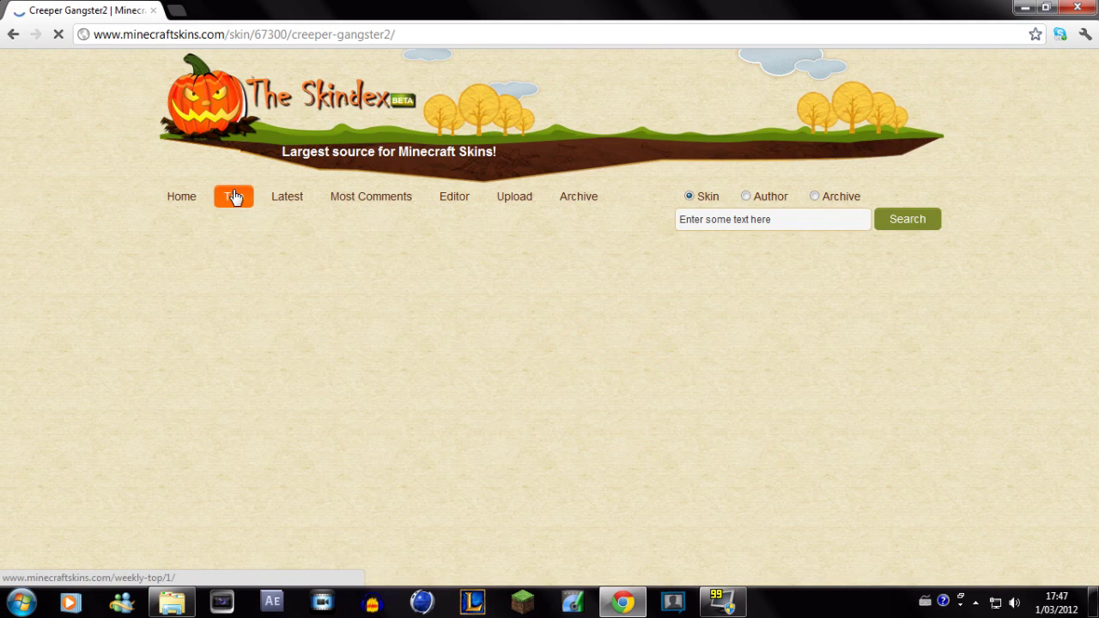
pyautogui.scroll(-2, 123, 310)
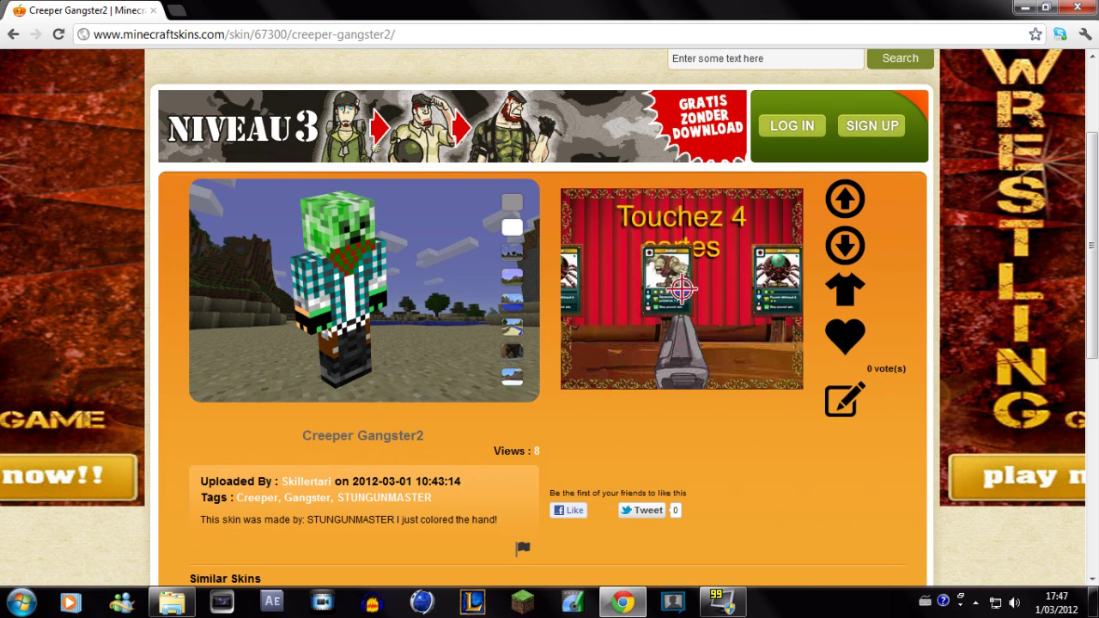
pyautogui.scroll(-2, 550, 309)
pyautogui.scroll(-1, 496, 315)
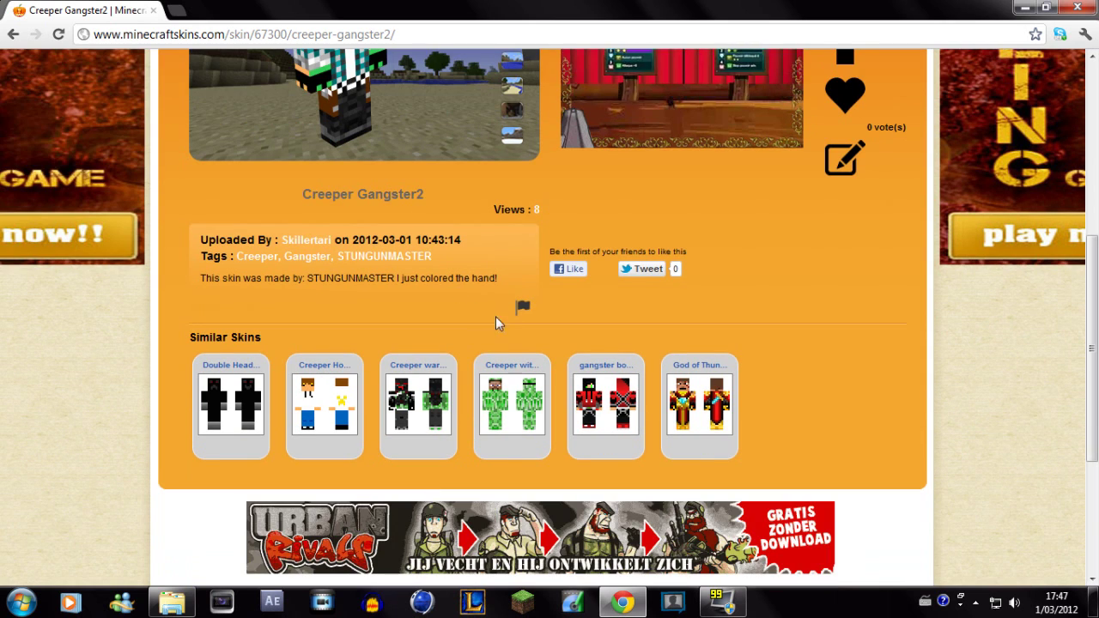
pyautogui.scroll(4, 611, 258)
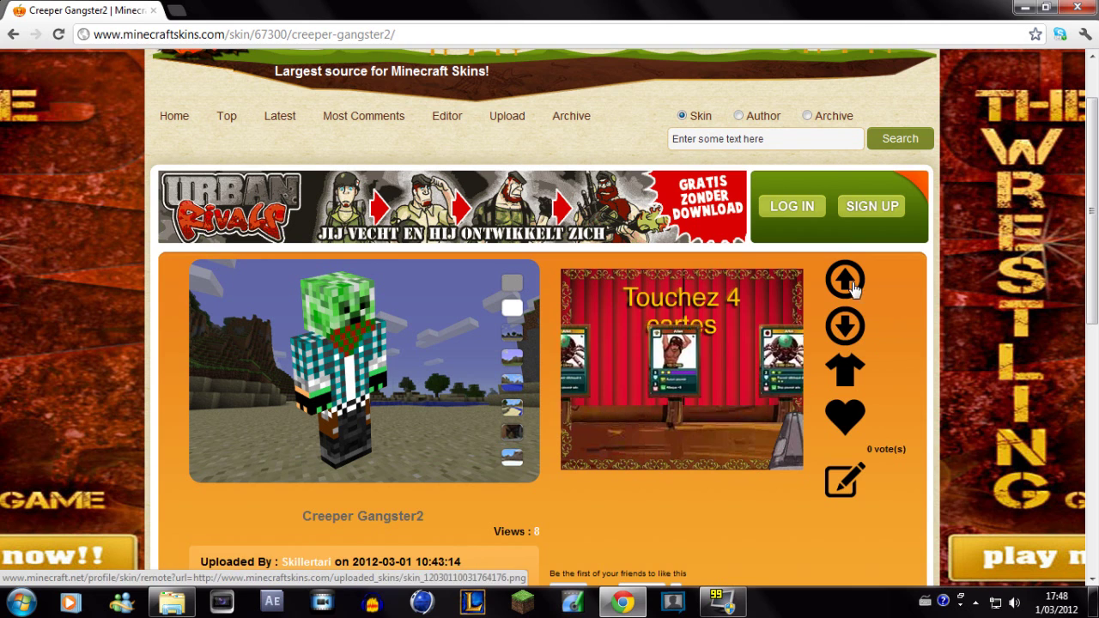
# Step: Start applying the skin and sign in to the Minecraft account with the saved username and password
pyautogui.click(845, 324)
pyautogui.click(214, 181)
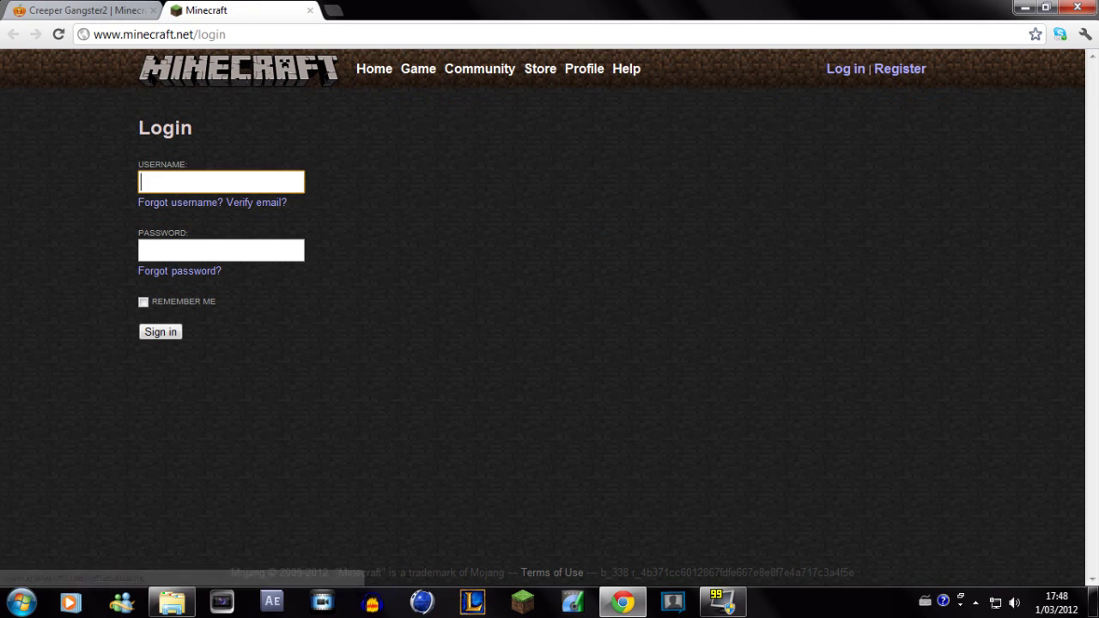
pyautogui.write('albinator')
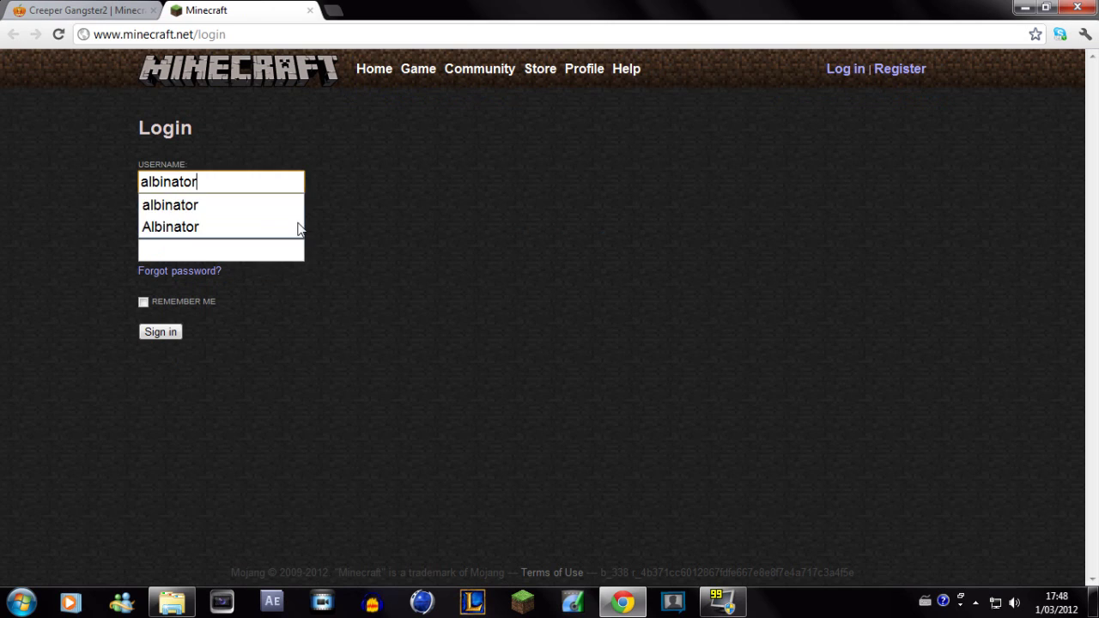
pyautogui.press('Tab')
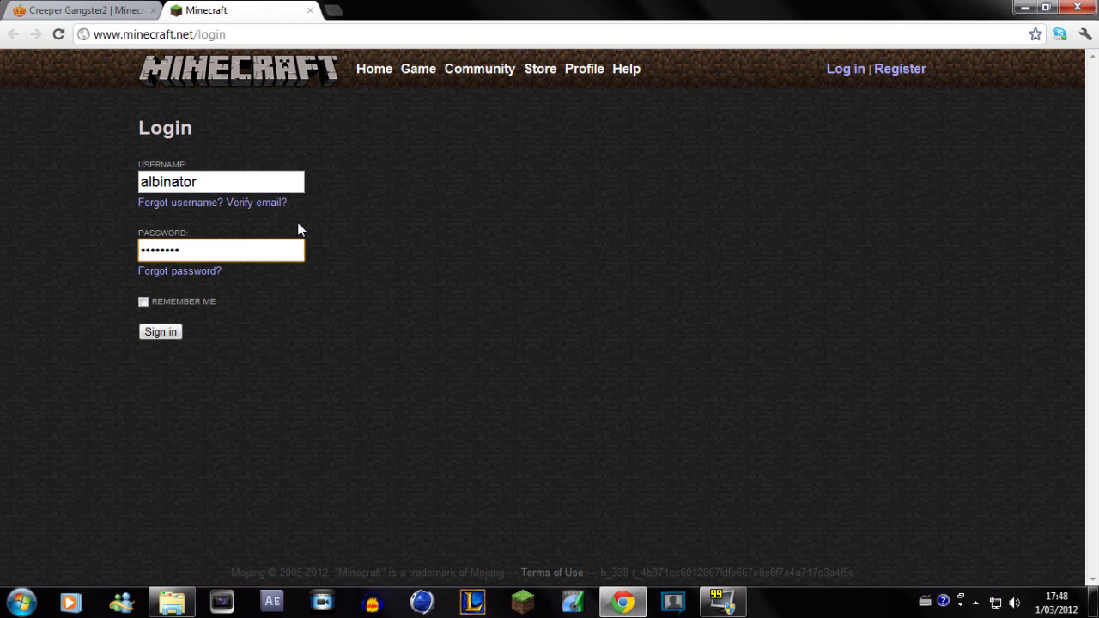
pyautogui.click(166, 332)
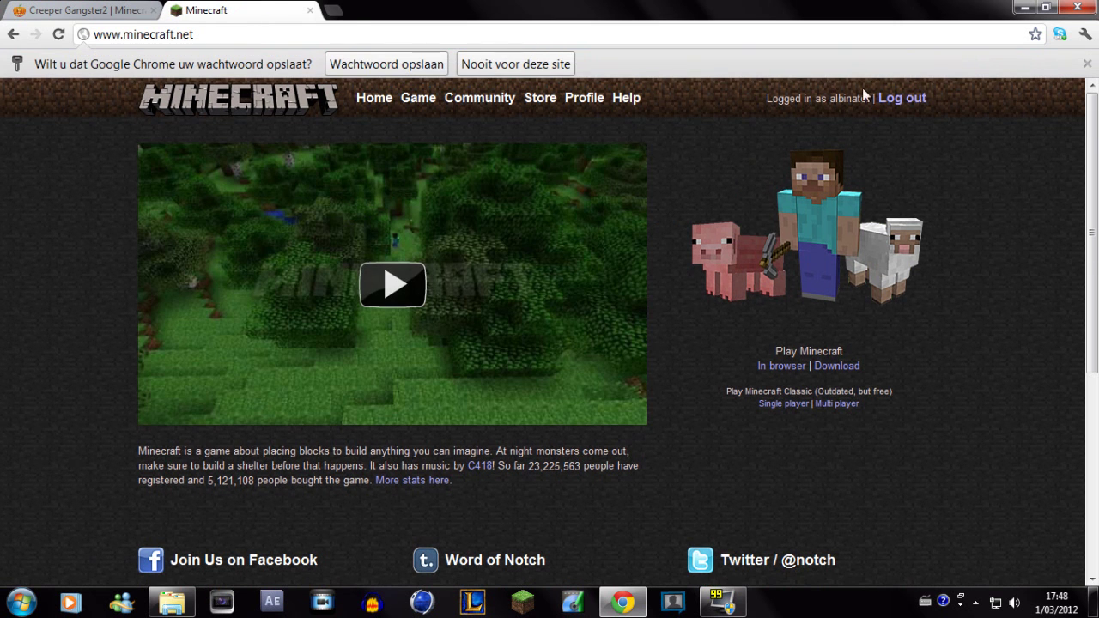
# Step: Dismiss the save-password offer, open the Minecraft.net profile, then return to the Creeper Gangster2 tab
pyautogui.click(375, 67)
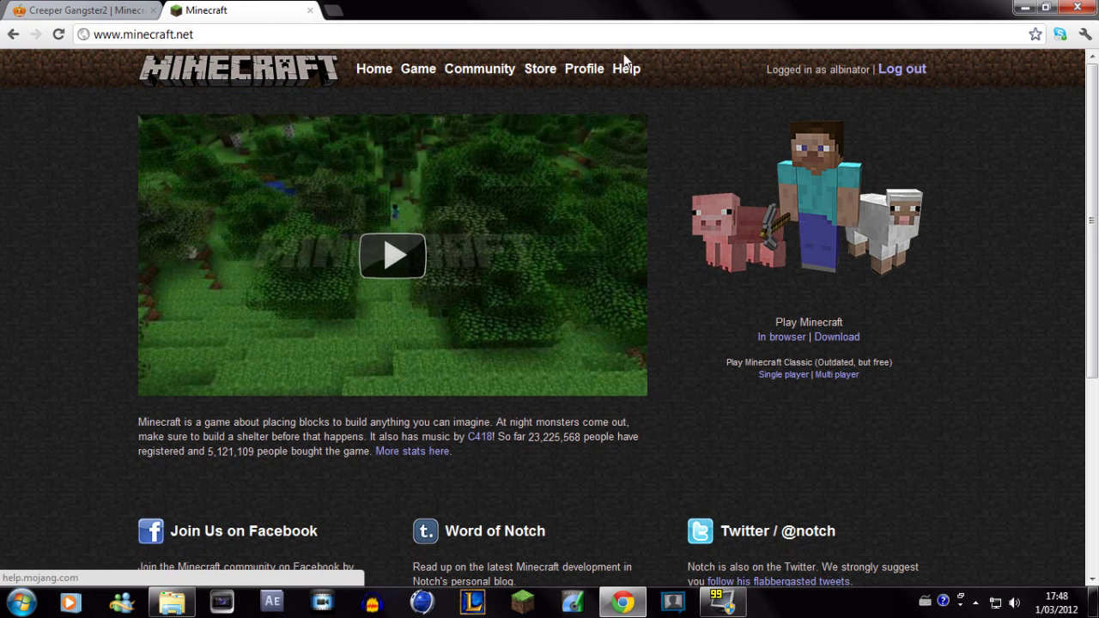
pyautogui.click(596, 73)
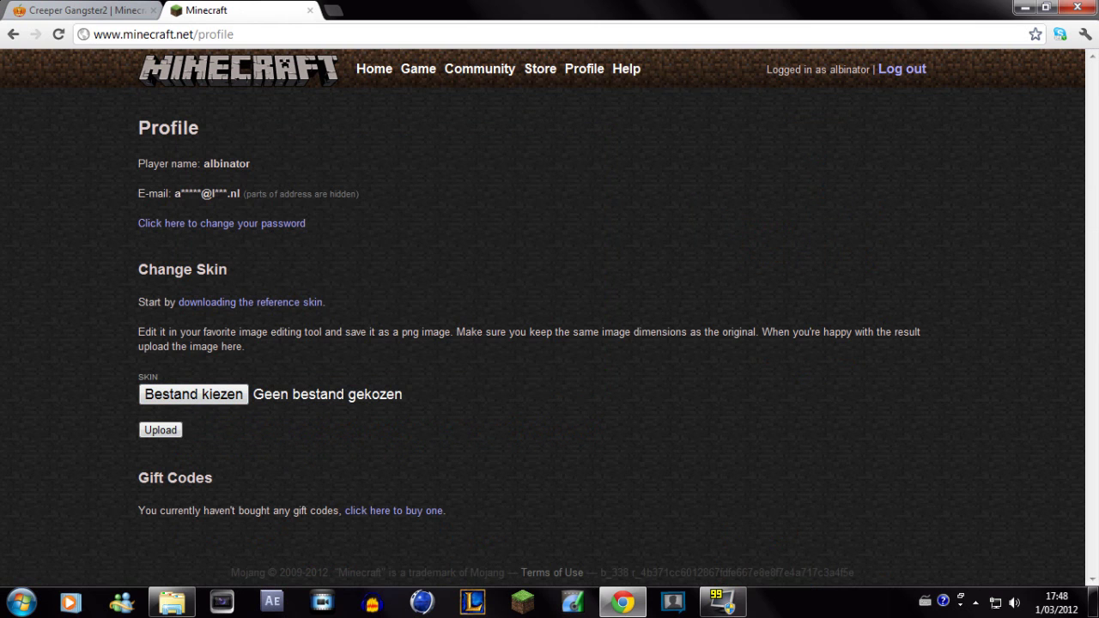
pyautogui.hotkey('ctrl', 'Tab')
pyautogui.hotkey('ctrl', 'Tab')
pyautogui.click(105, 9)
pyautogui.click(185, 8)
# Step: Send the Creeper Gangster2 skin to Minecraft.net's Change Your Skin page and confirm Change
pyautogui.click(118, 12)
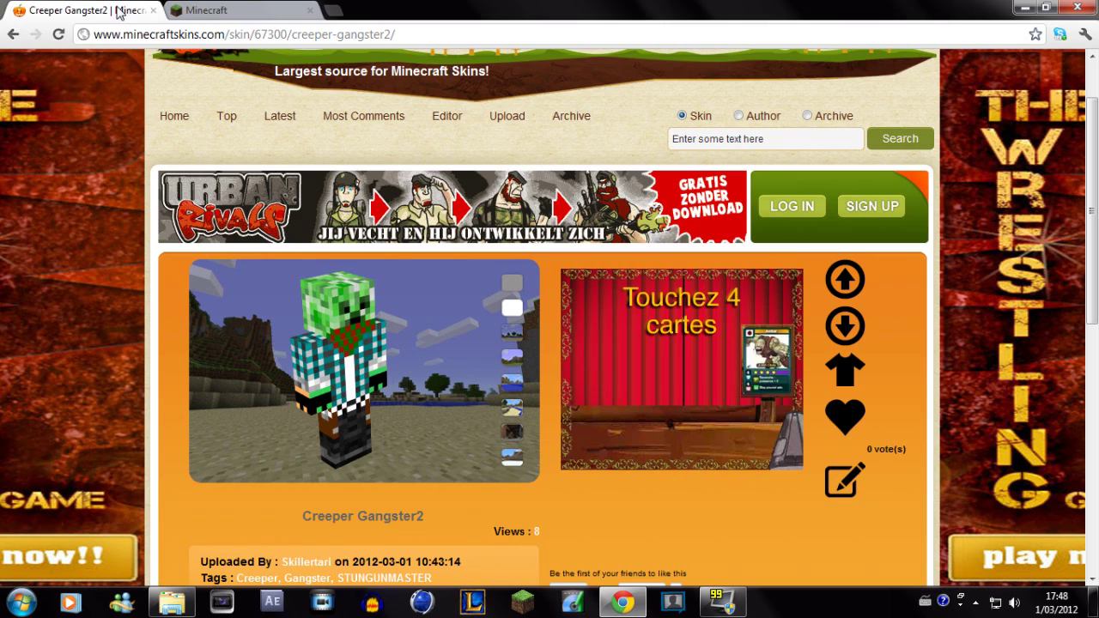
pyautogui.click(847, 292)
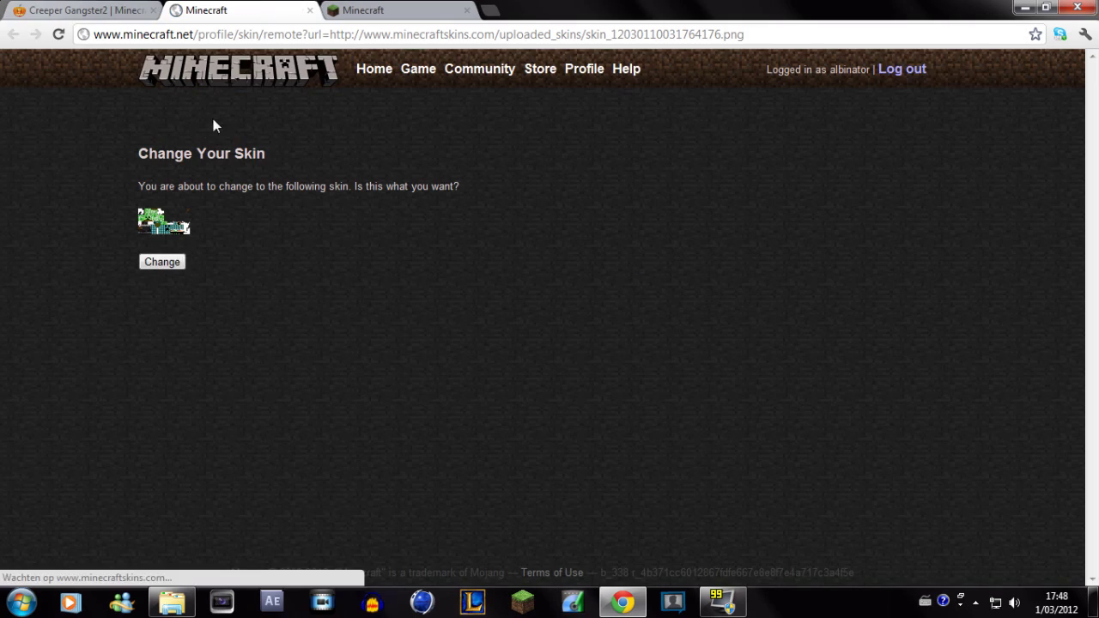
pyautogui.moveTo(148, 153); pyautogui.dragTo(244, 155)
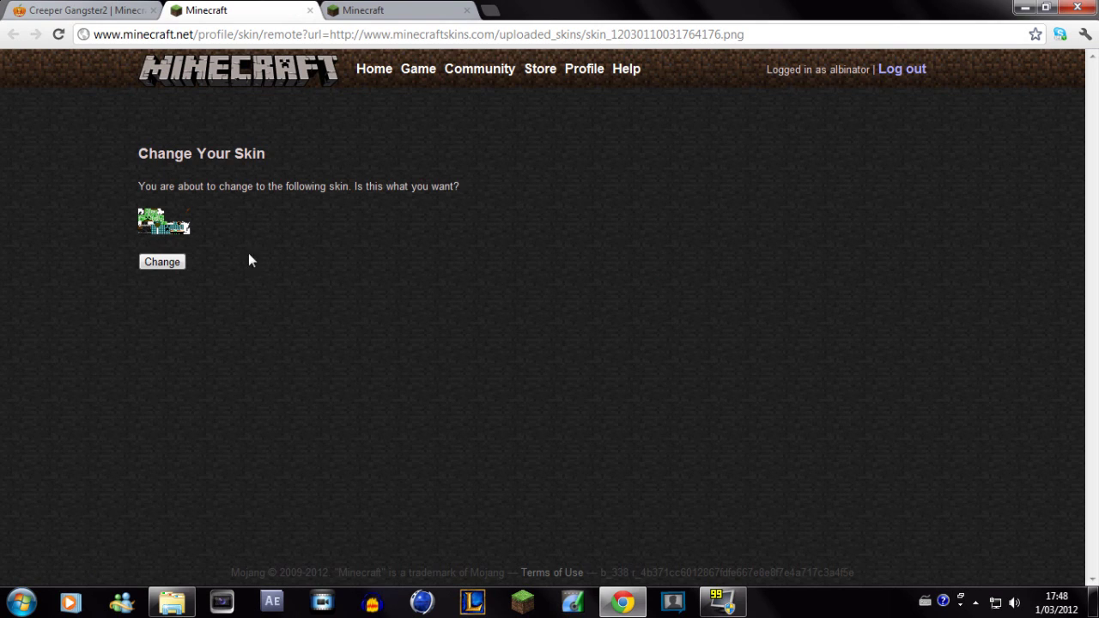
pyautogui.click(157, 273)
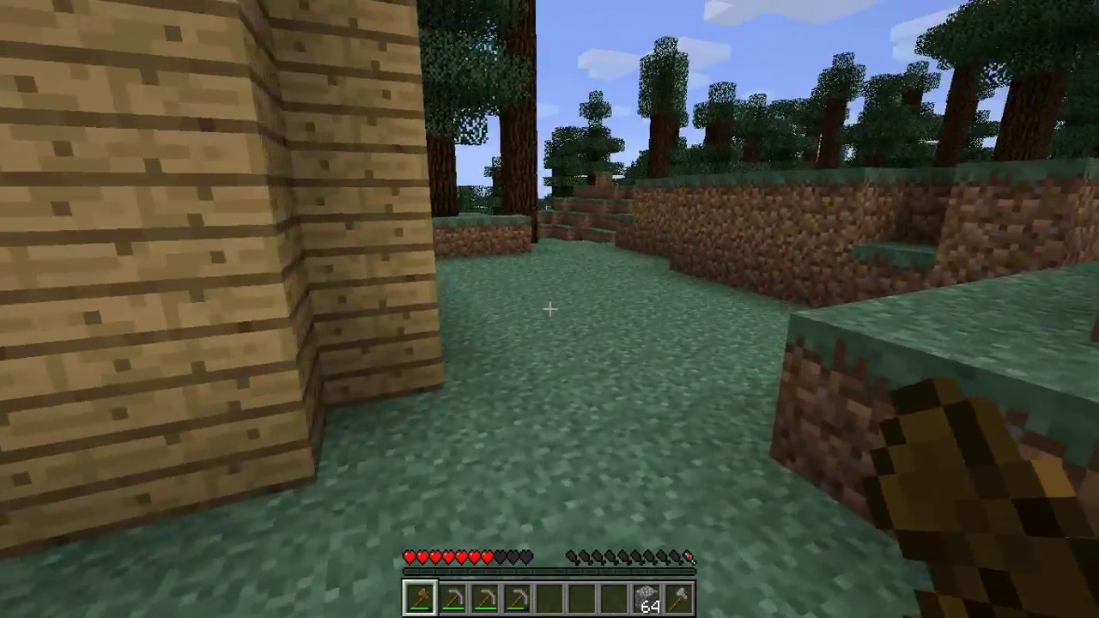
# Step: Check the creeper skin in the inventory and in third-person back and front views
pyautogui.press('e')
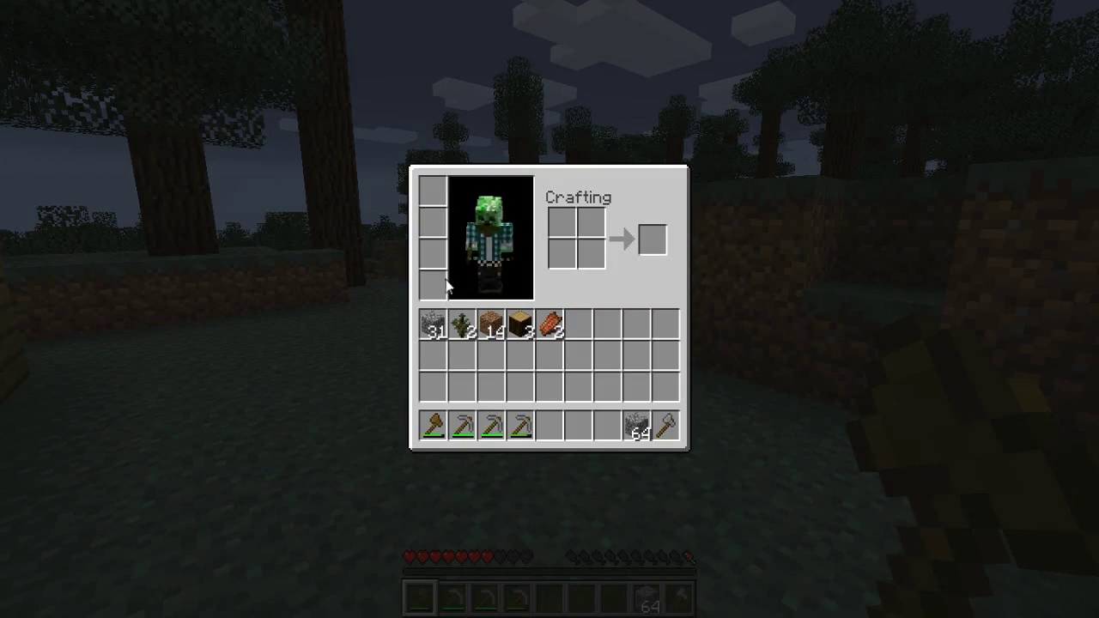
pyautogui.press('e')
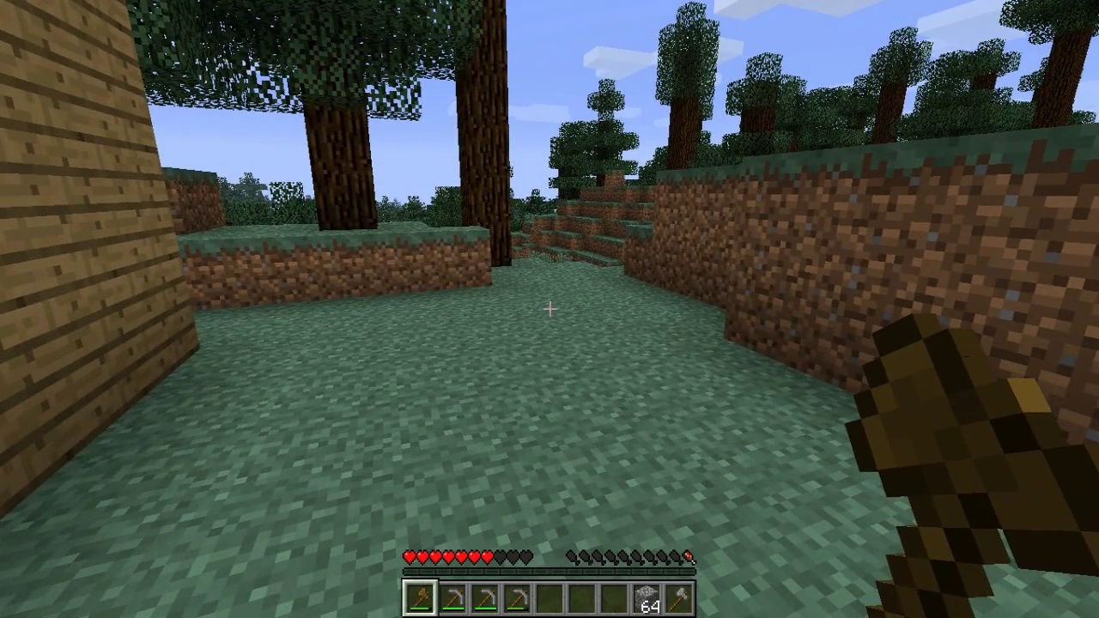
pyautogui.press('F5')
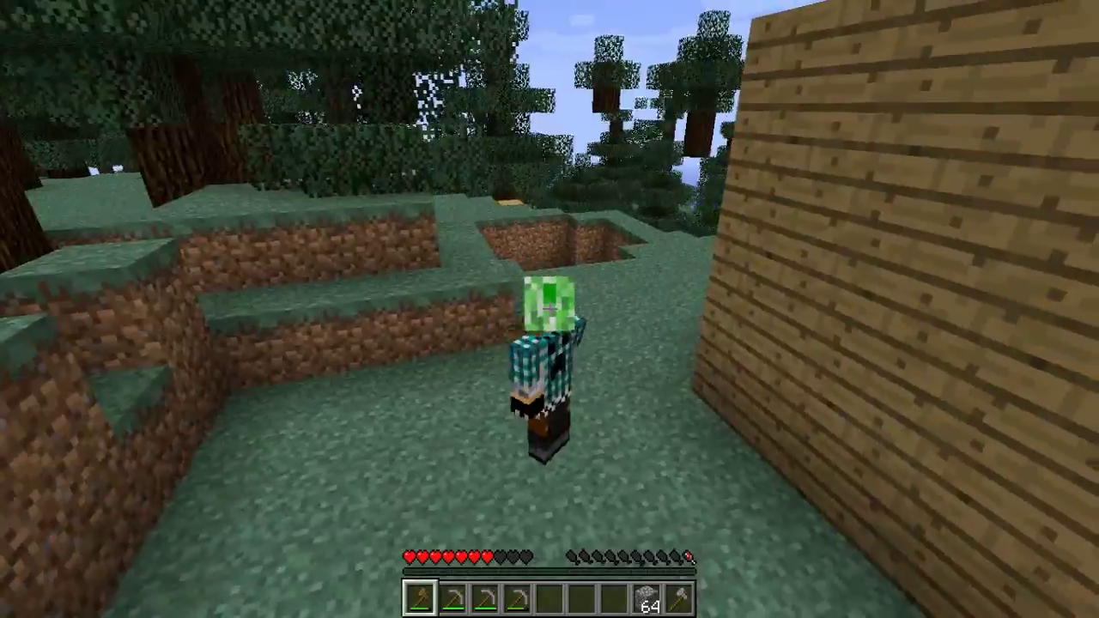
pyautogui.press('w')
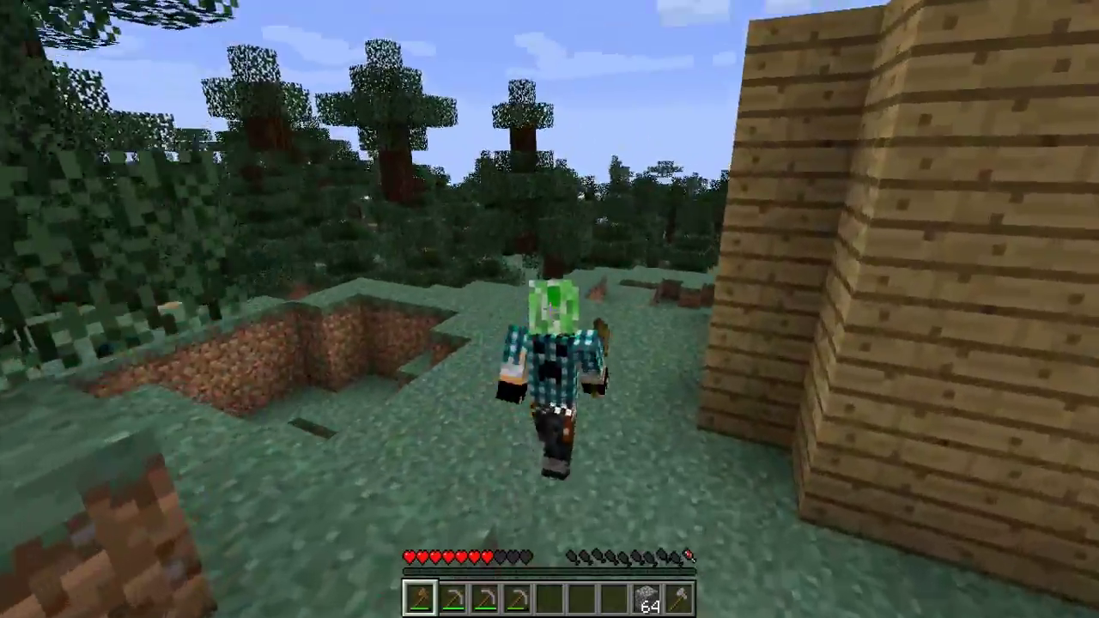
pyautogui.press('F5')
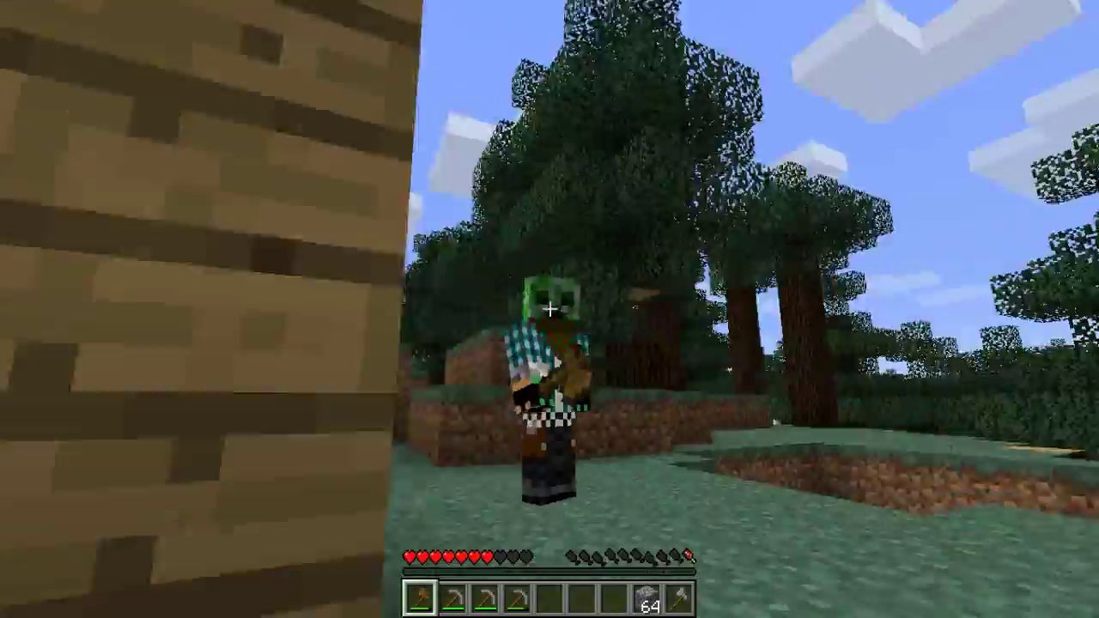
pyautogui.press('w')
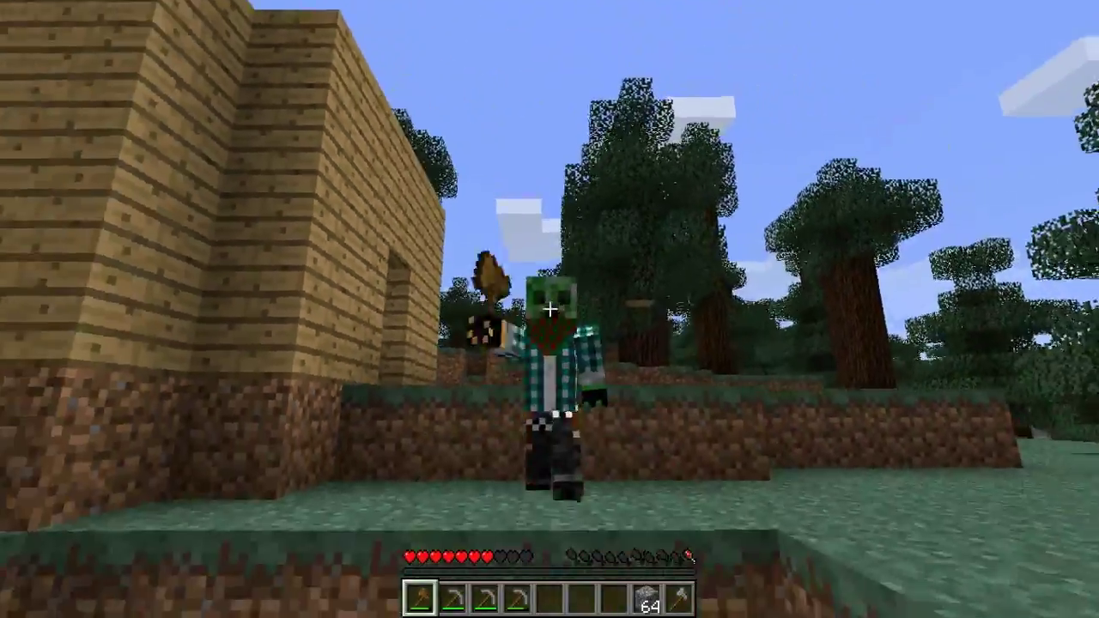
pyautogui.press('F5')
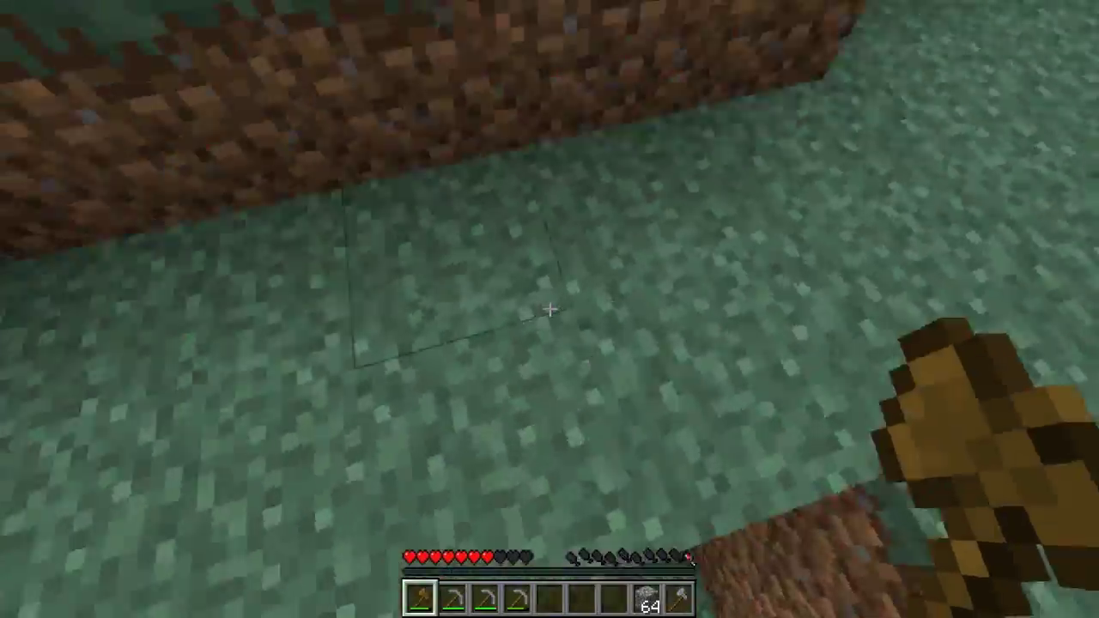
# Step: Equip the stone pickaxe and walk across the grass to the plank house door
pyautogui.press('2')
pyautogui.press('w')
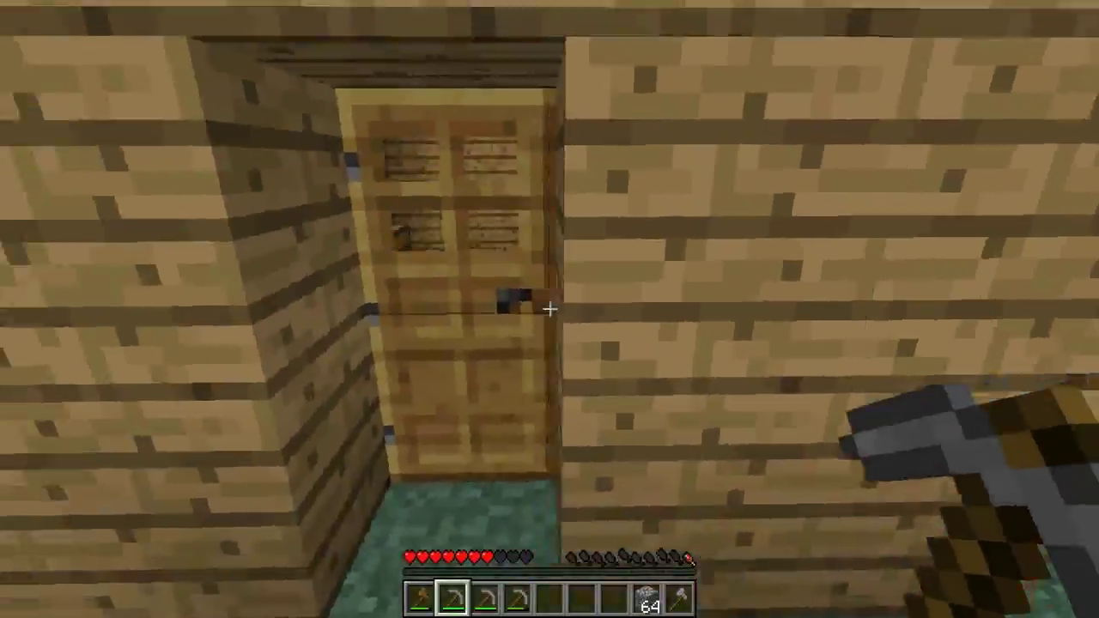
pyautogui.press('w')
pyautogui.press('3')
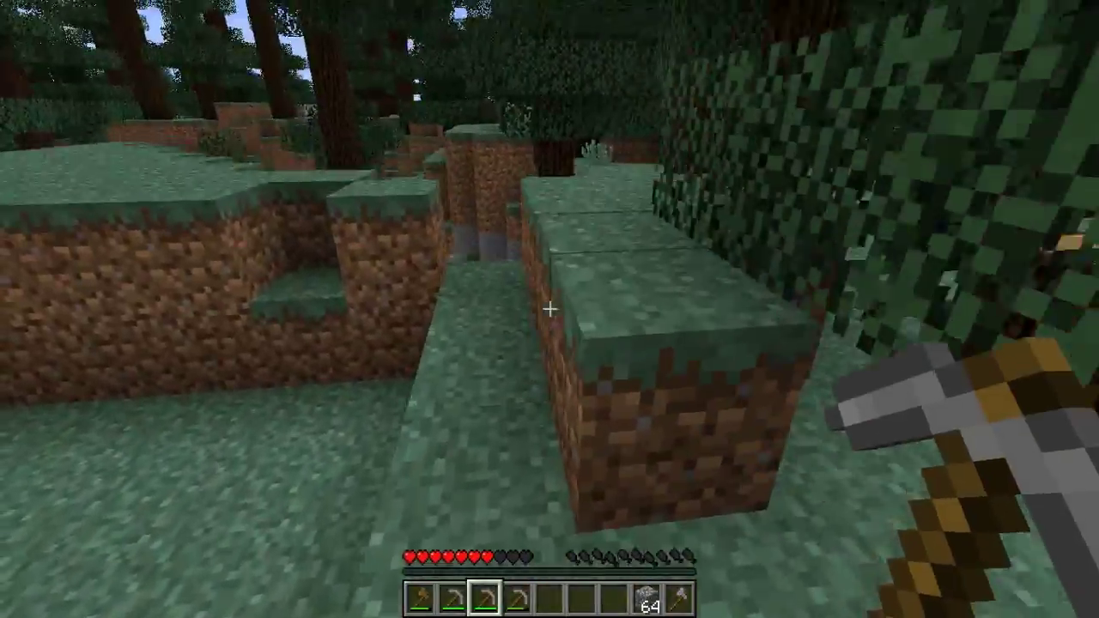
pyautogui.press('w')
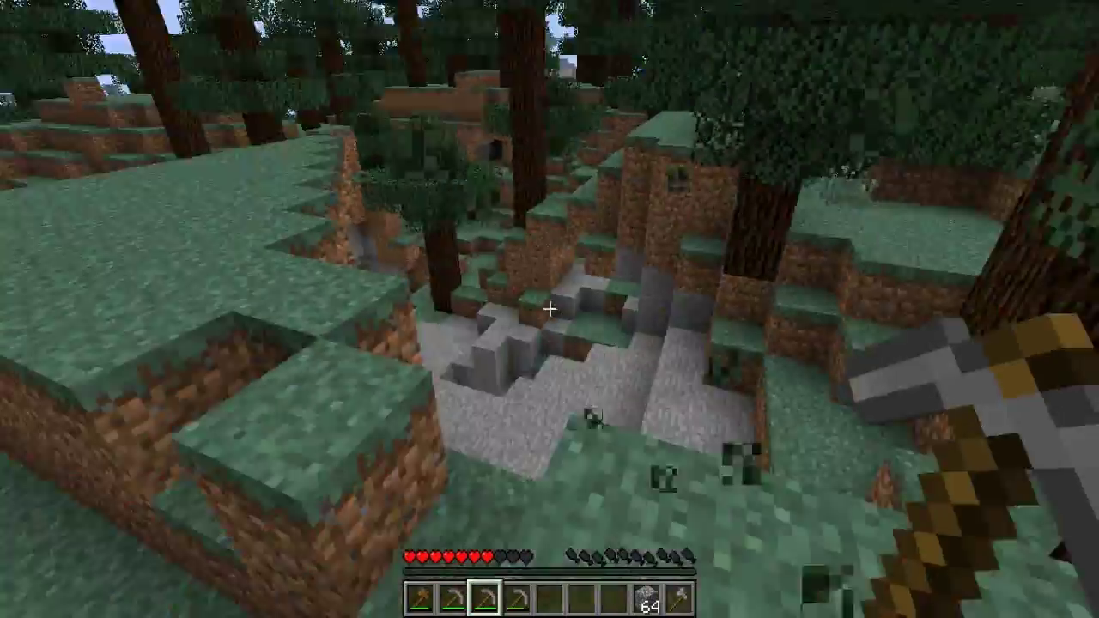
pyautogui.press('w')
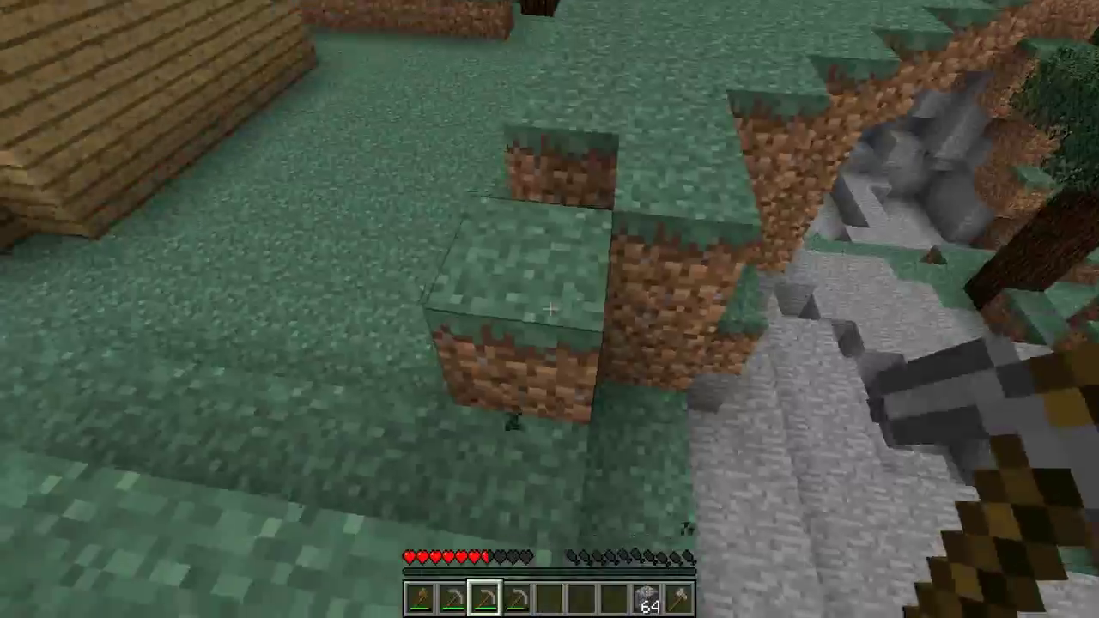
pyautogui.press('w')
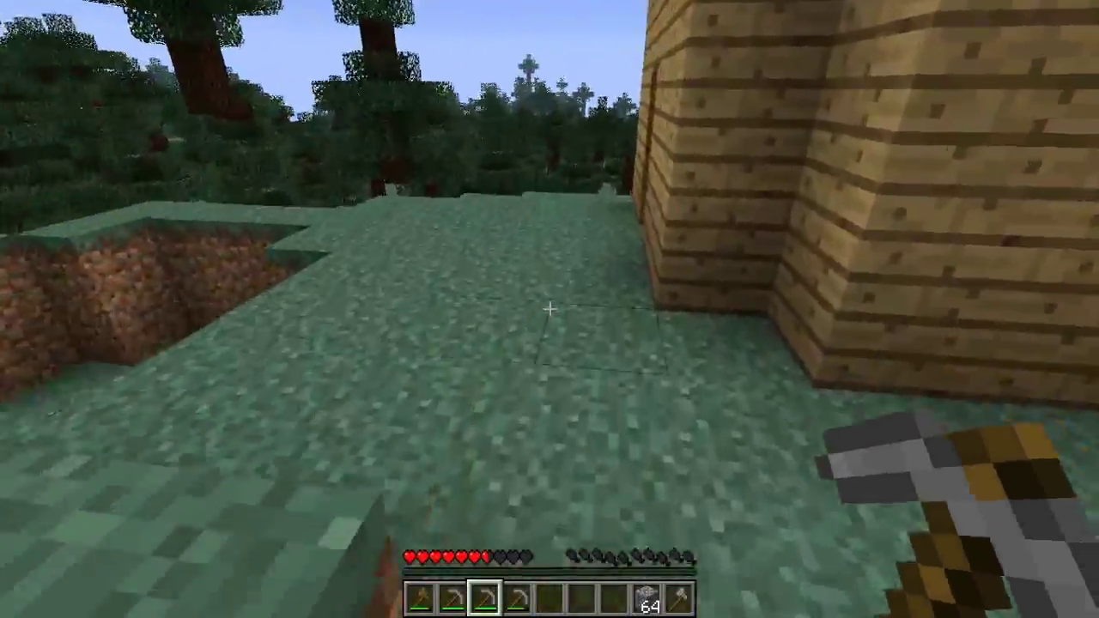
pyautogui.press('w')
pyautogui.rightClick(549, 309)
pyautogui.press('w')
# Step: Recheck the skin in the inventory, then step out of the house and shut the door
pyautogui.press('e')
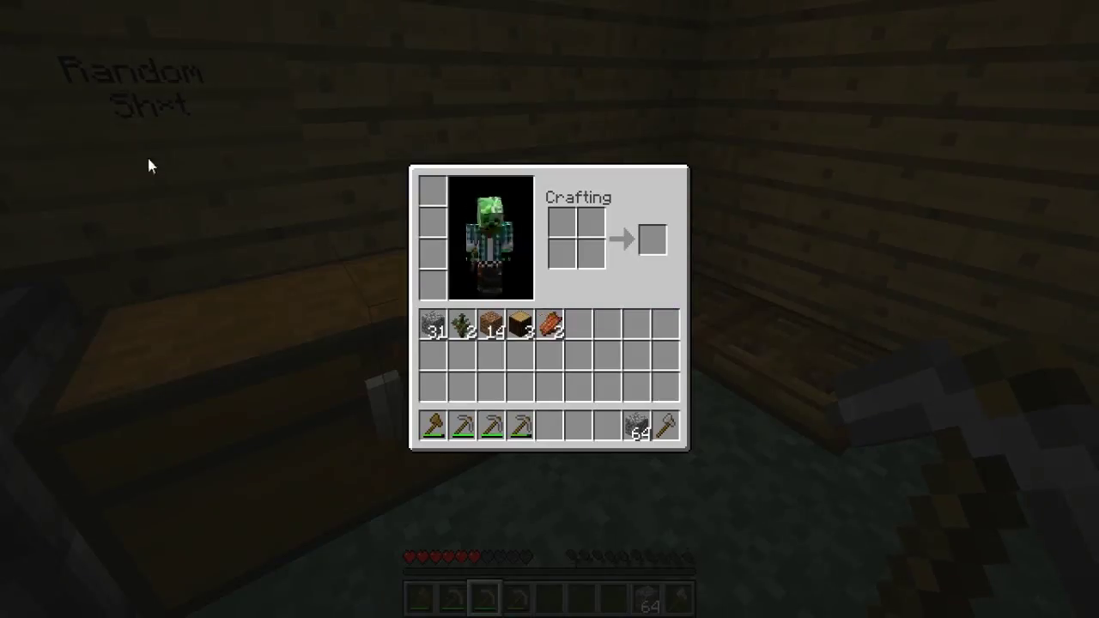
pyautogui.press('e')
pyautogui.rightClick(550, 309)
pyautogui.press('w')
pyautogui.rightClick(550, 309)
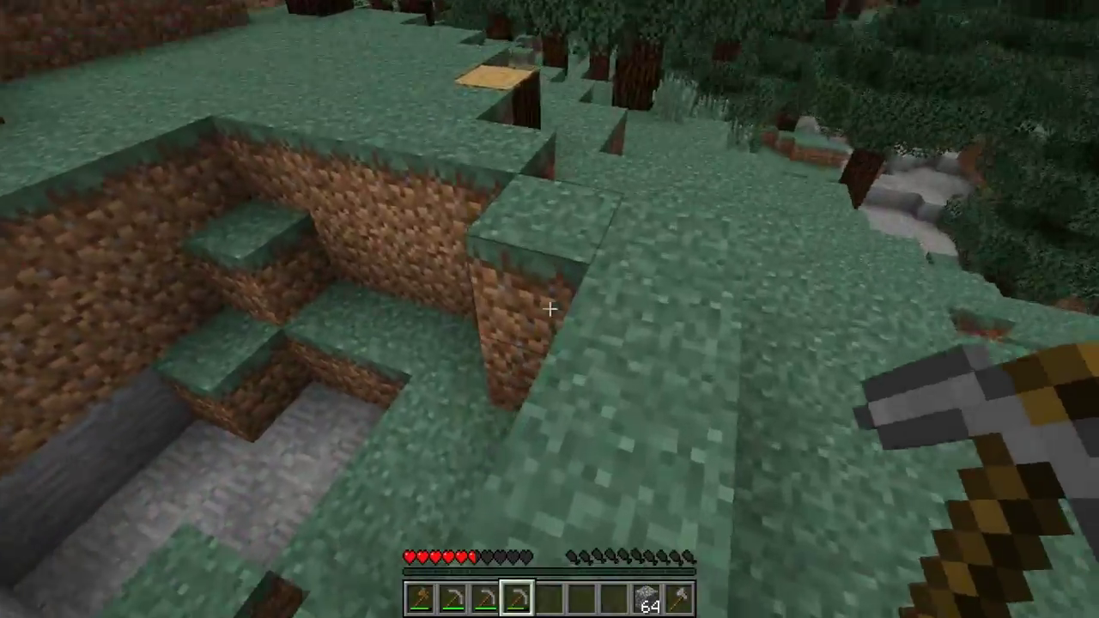
# Step: Mine a grass block with the fourth hotbar tool, then walk back inside toward the bed
pyautogui.press('4')
pyautogui.click(550, 309)
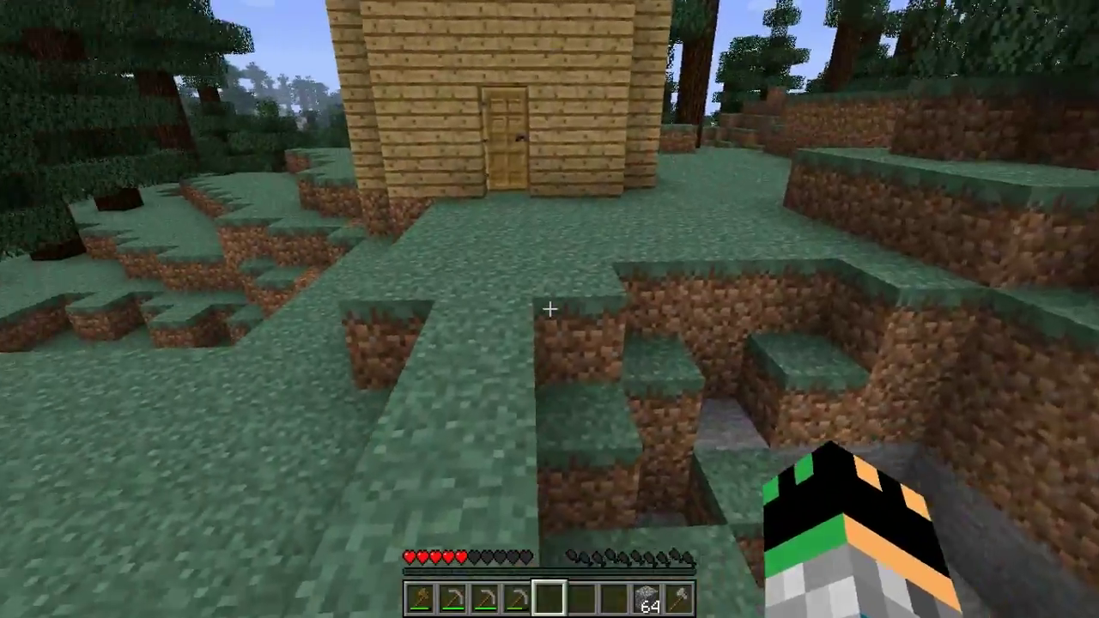
pyautogui.press('w')
pyautogui.press('3')
pyautogui.rightClick(550, 309)
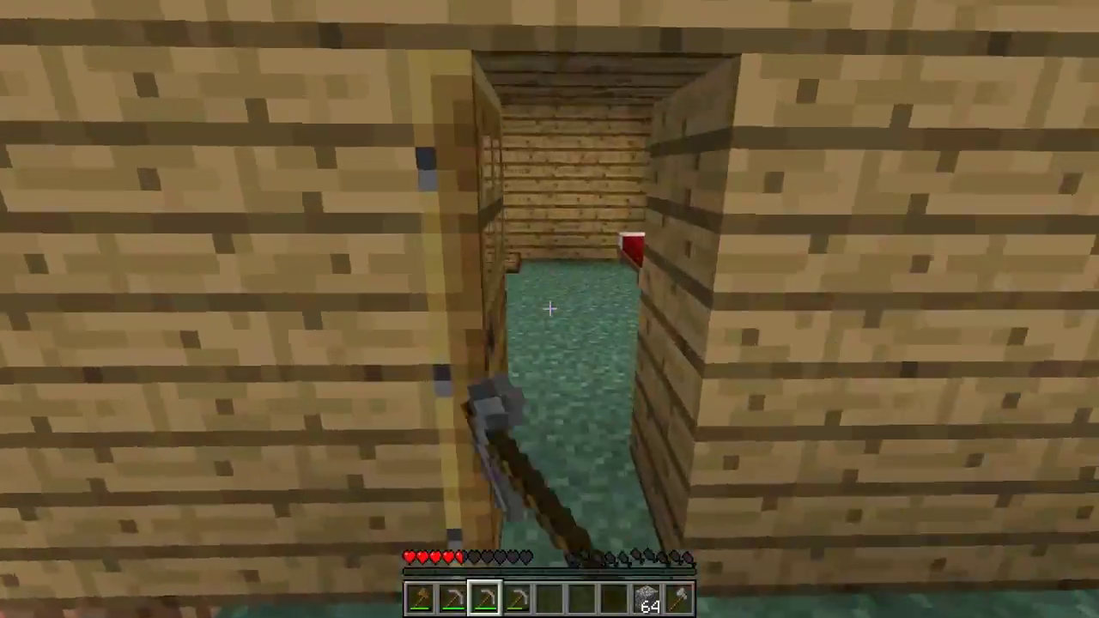
pyautogui.press('w')
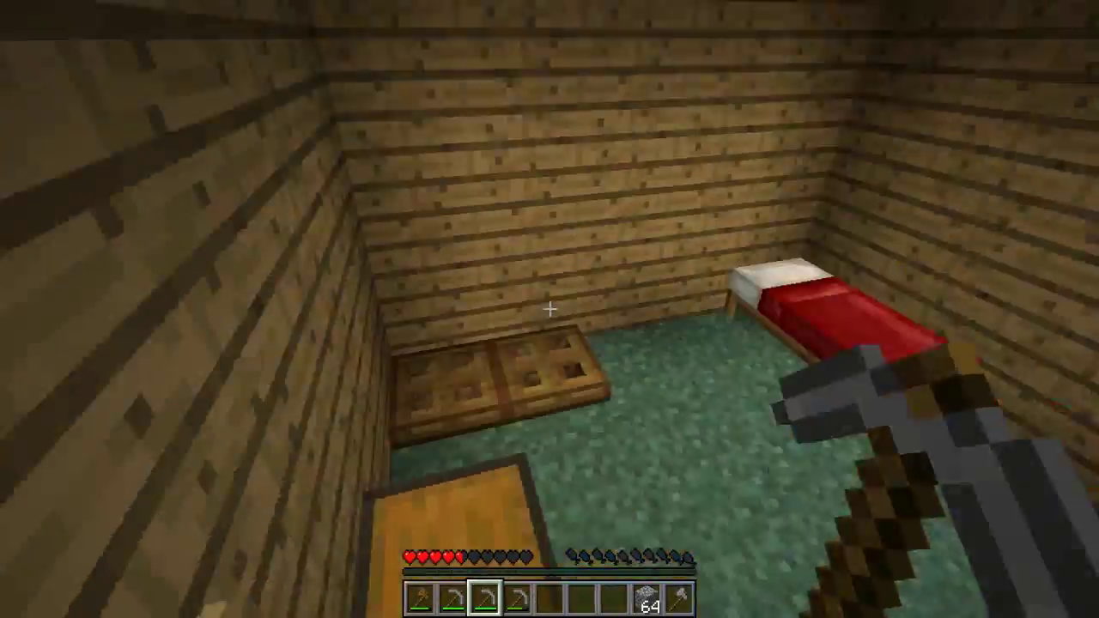